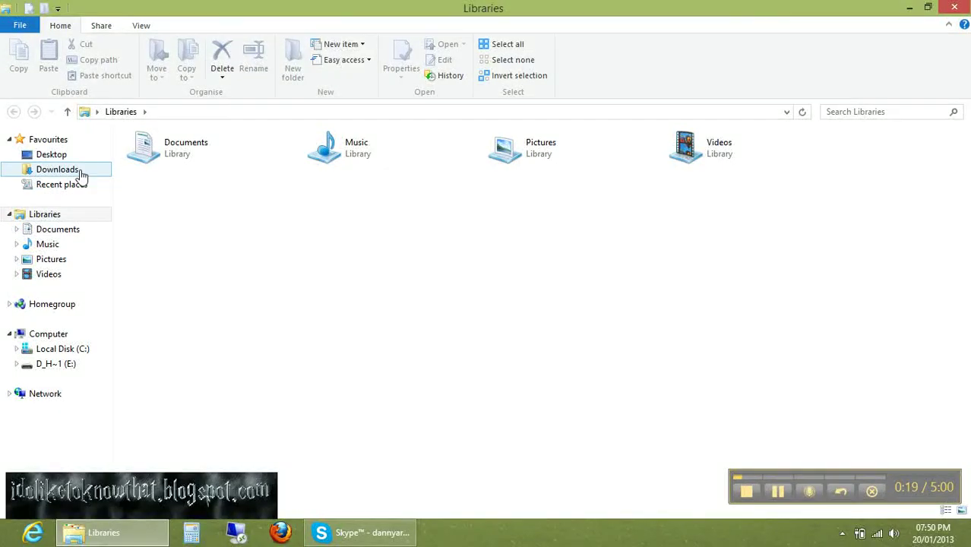
# Step: Browse to Documents > All Backup > Backup 6th December 2012 > Programs
pyautogui.click(65, 171)
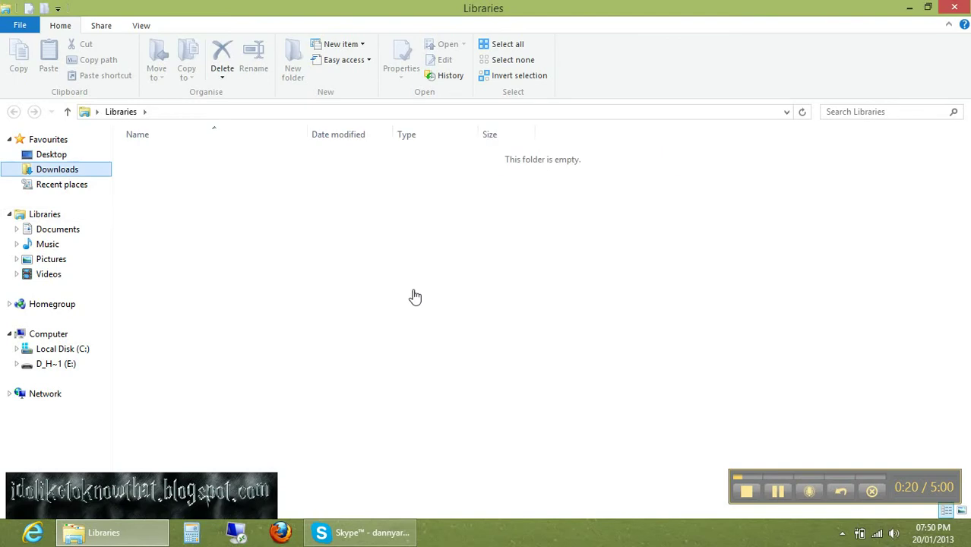
pyautogui.click(60, 232)
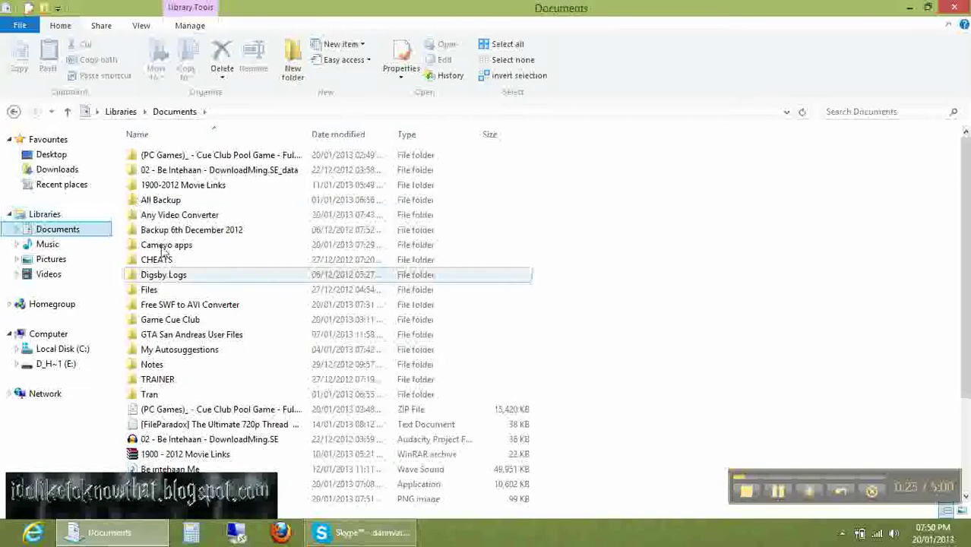
pyautogui.doubleClick(172, 202)
pyautogui.doubleClick(178, 158)
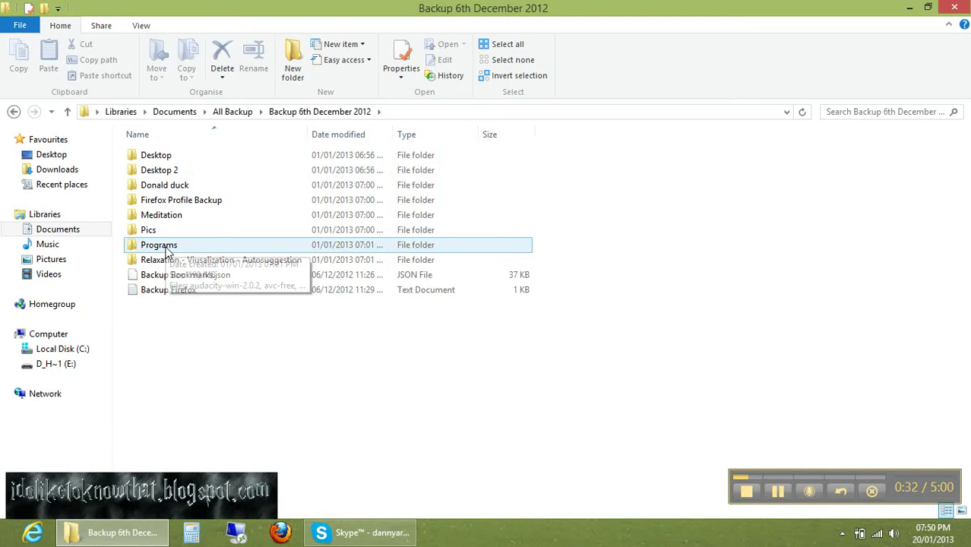
pyautogui.doubleClick(163, 246)
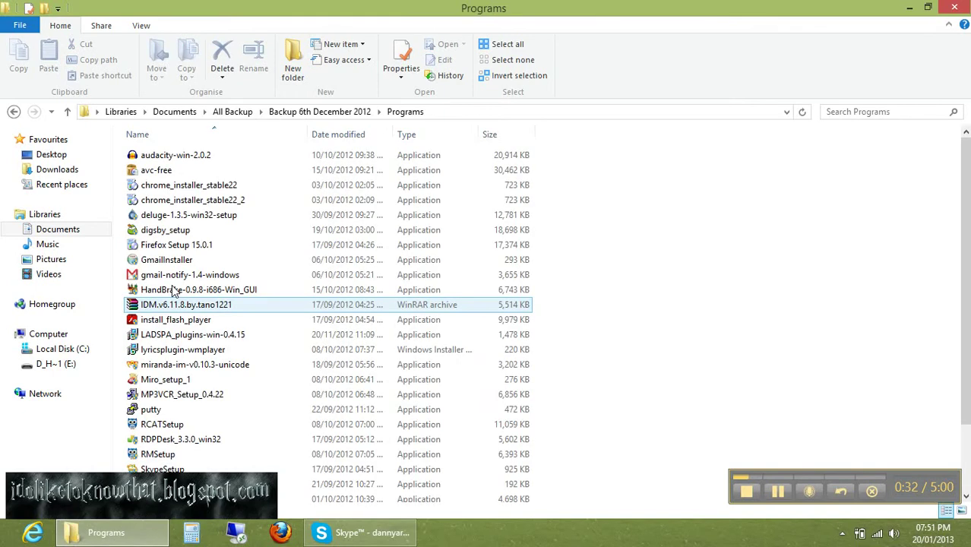
# Step: Copy the avc-free installer from the Programs folder
pyautogui.click(153, 171)
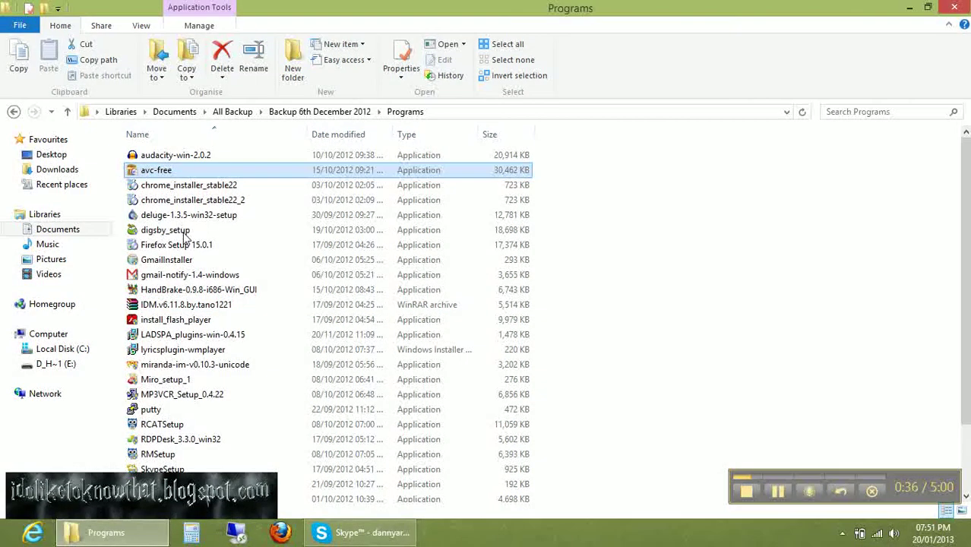
pyautogui.rightClick(152, 170)
pyautogui.click(185, 415)
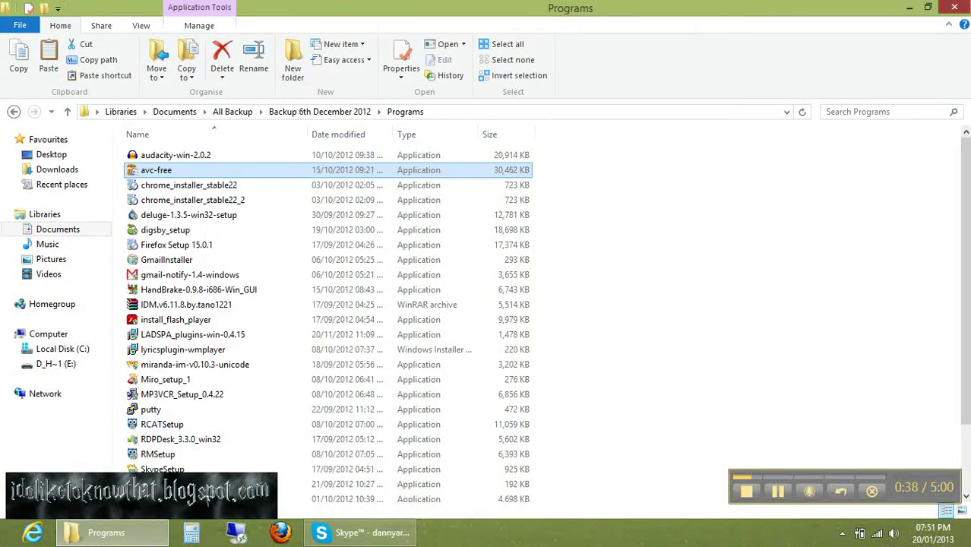
# Step: Paste avc-free onto the desktop and run it with English as the setup language
pyautogui.click(954, 7)
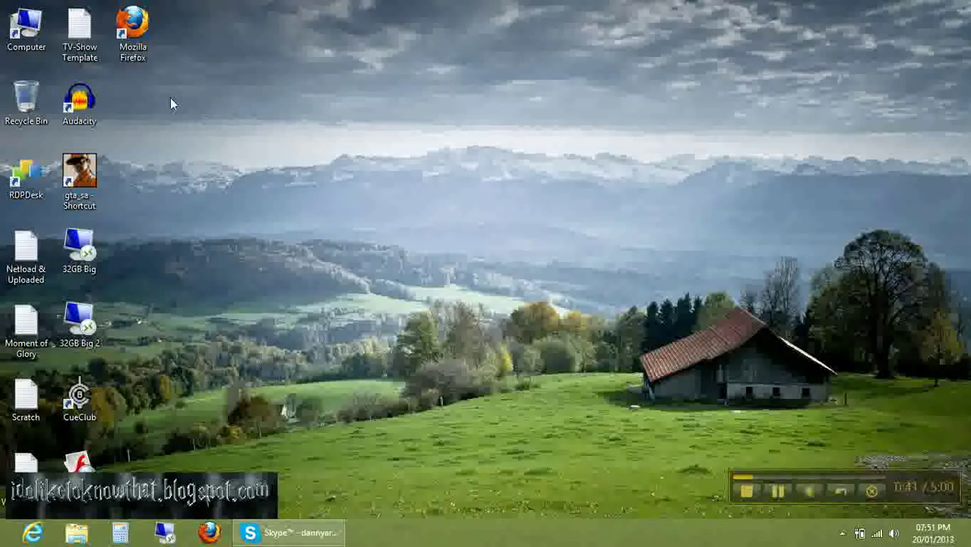
pyautogui.hotkey('ctrl', 'v')
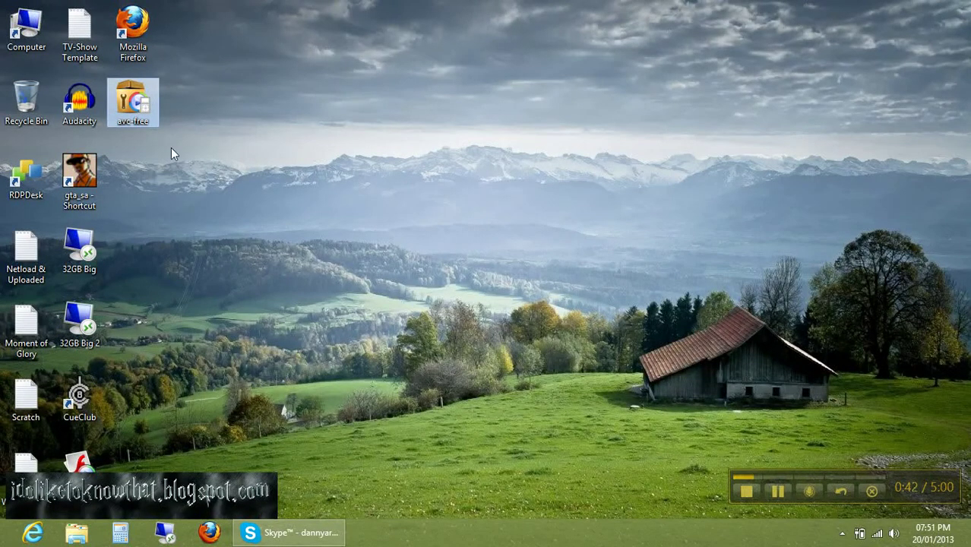
pyautogui.doubleClick(137, 94)
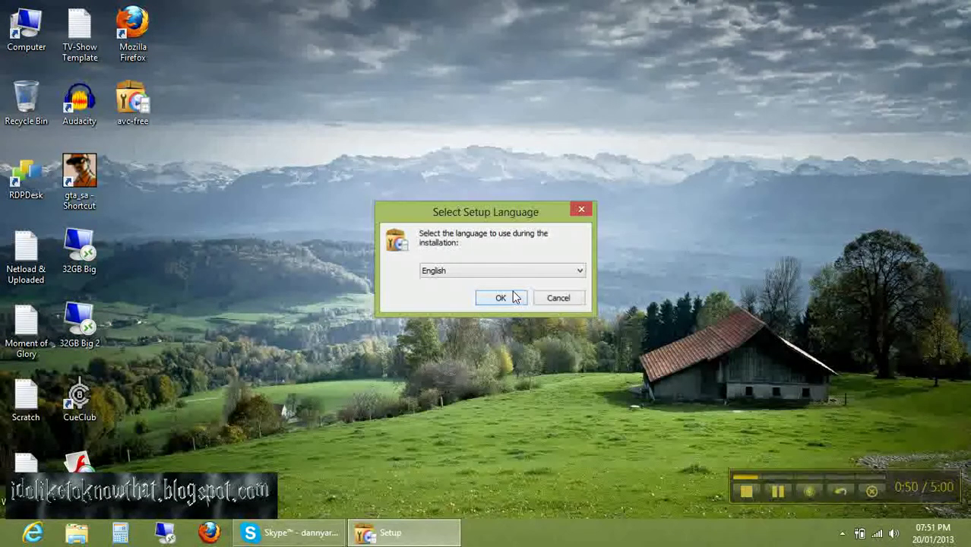
pyautogui.click(501, 297)
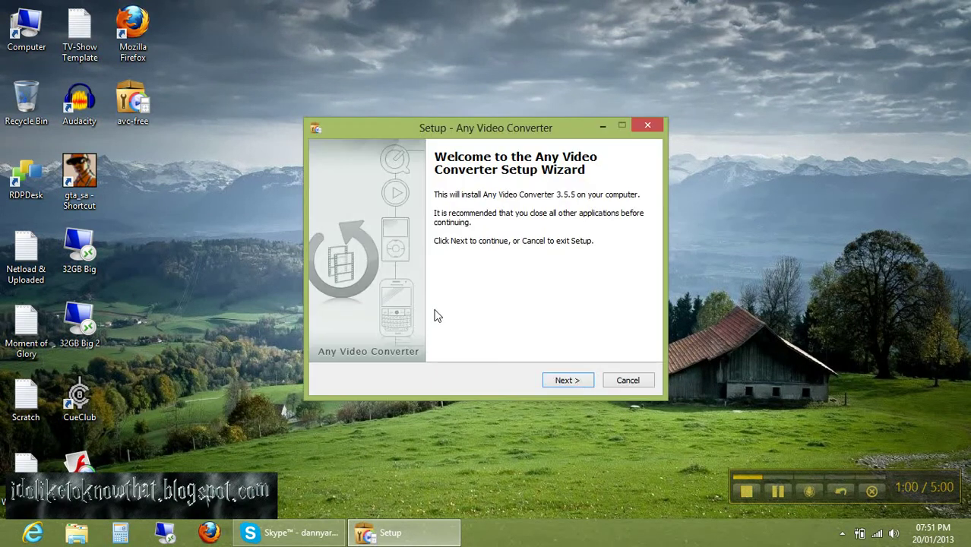
# Step: Accept the licence and decline the AVG toolbar via Custom Installation
pyautogui.click(568, 380)
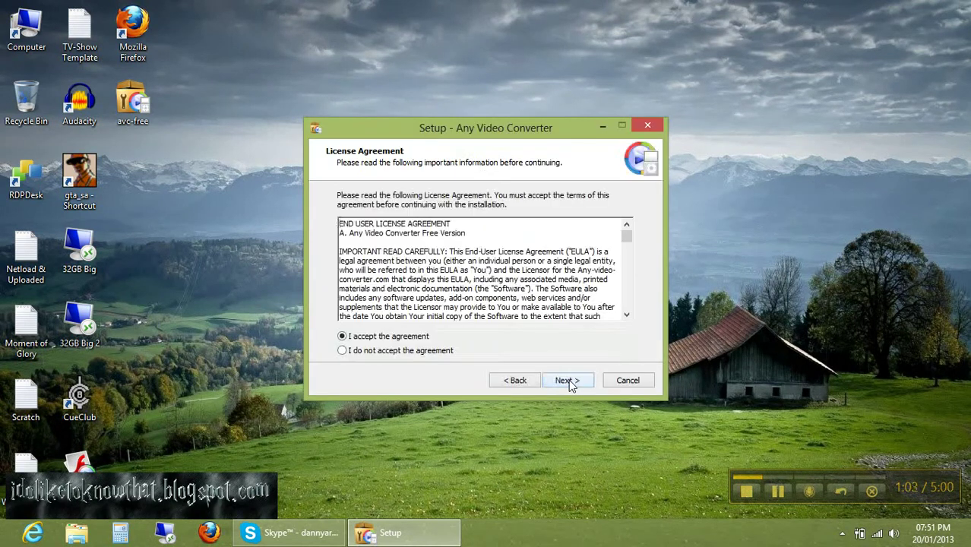
pyautogui.click(568, 380)
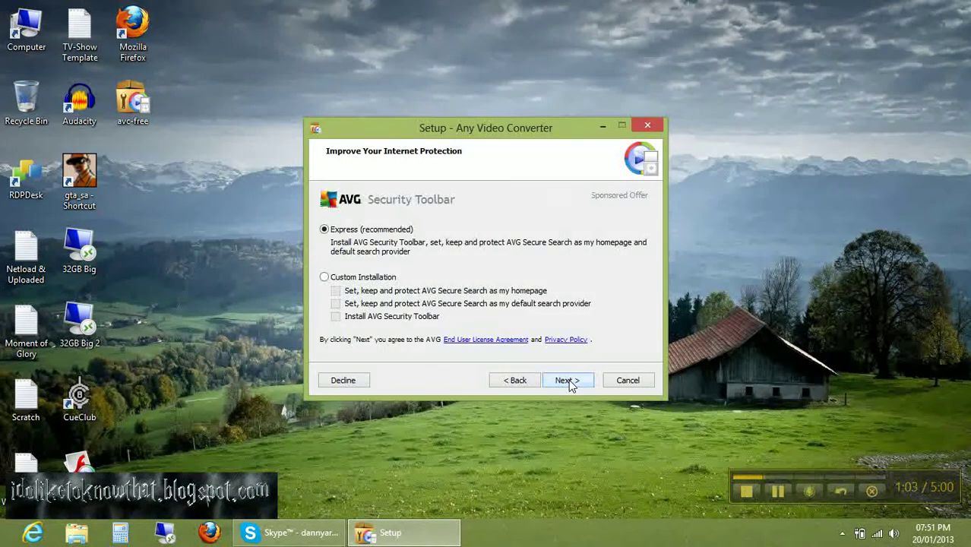
pyautogui.click(325, 277)
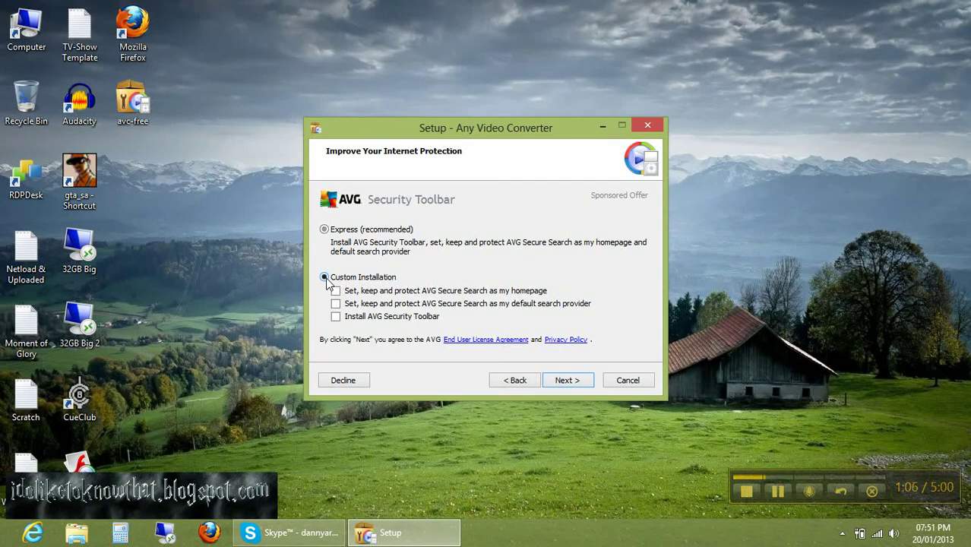
pyautogui.click(567, 380)
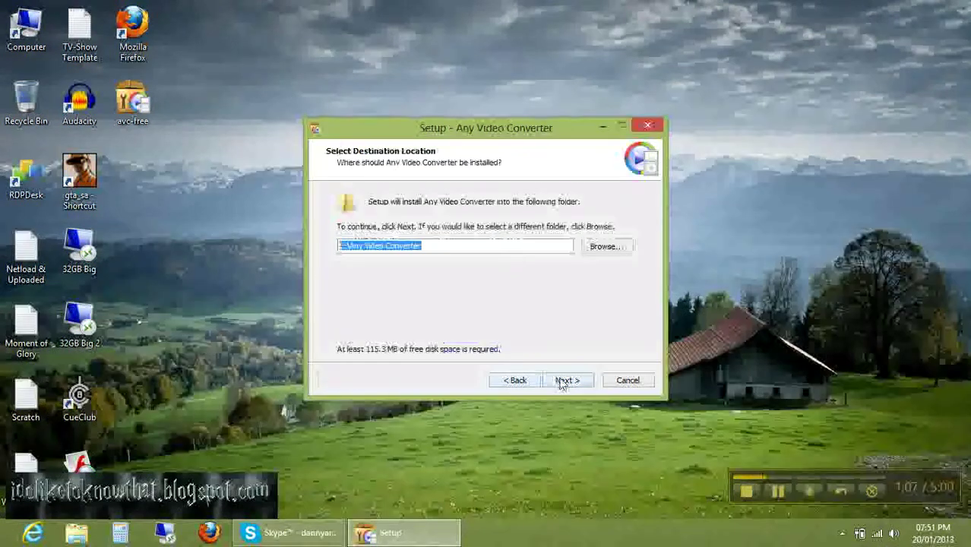
# Step: Keep E:\Any Video Converter as destination, default Start Menu folder, and no desktop icon
pyautogui.click(597, 249)
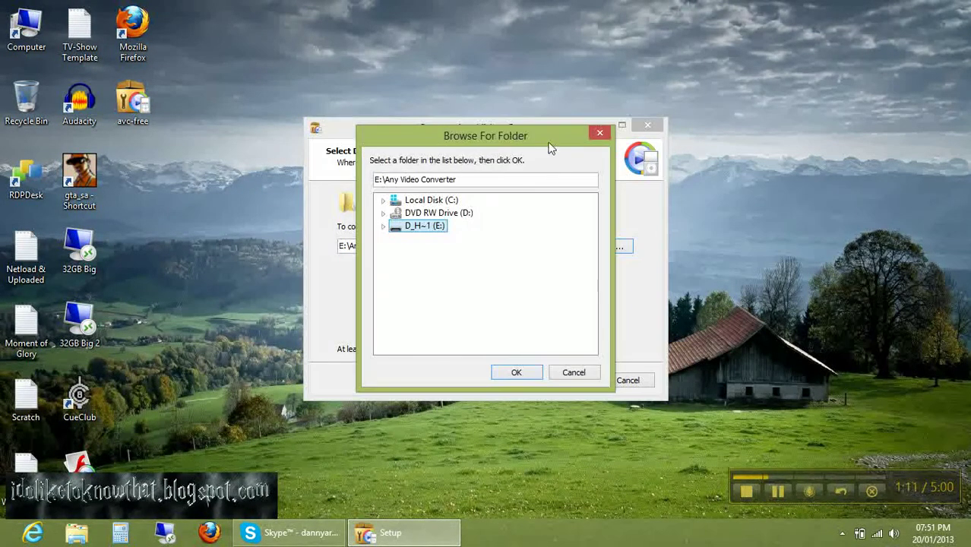
pyautogui.moveTo(520, 140); pyautogui.dragTo(466, 142)
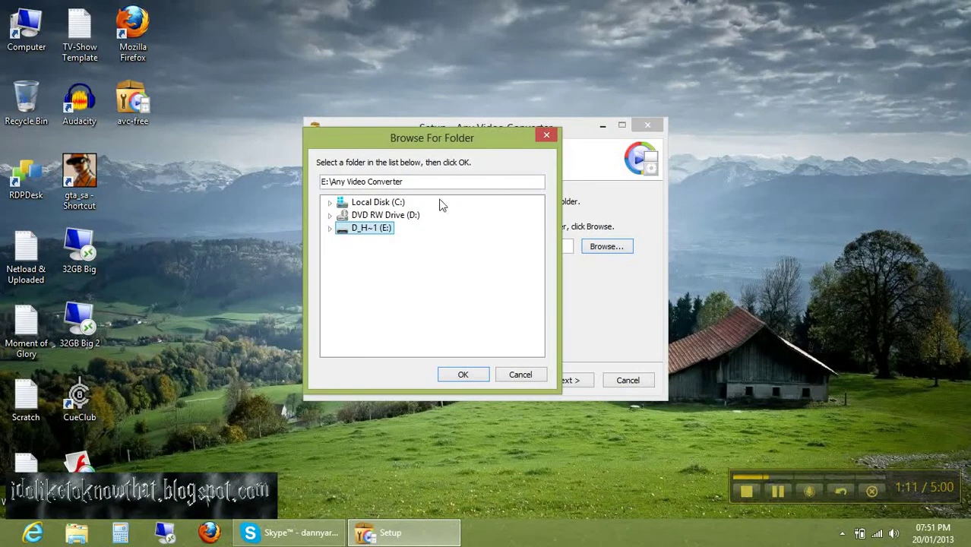
pyautogui.click(331, 228)
pyautogui.click(331, 202)
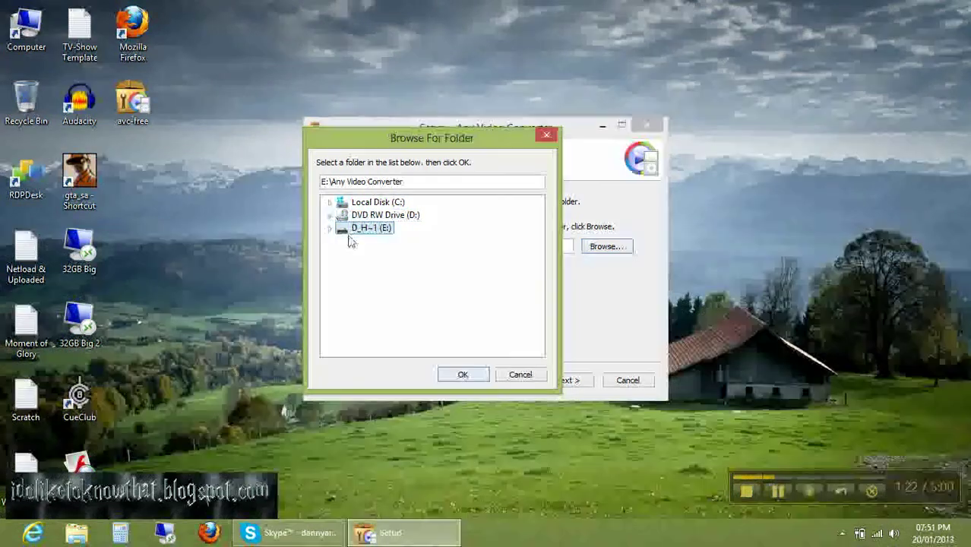
pyautogui.moveTo(337, 181); pyautogui.dragTo(444, 231)
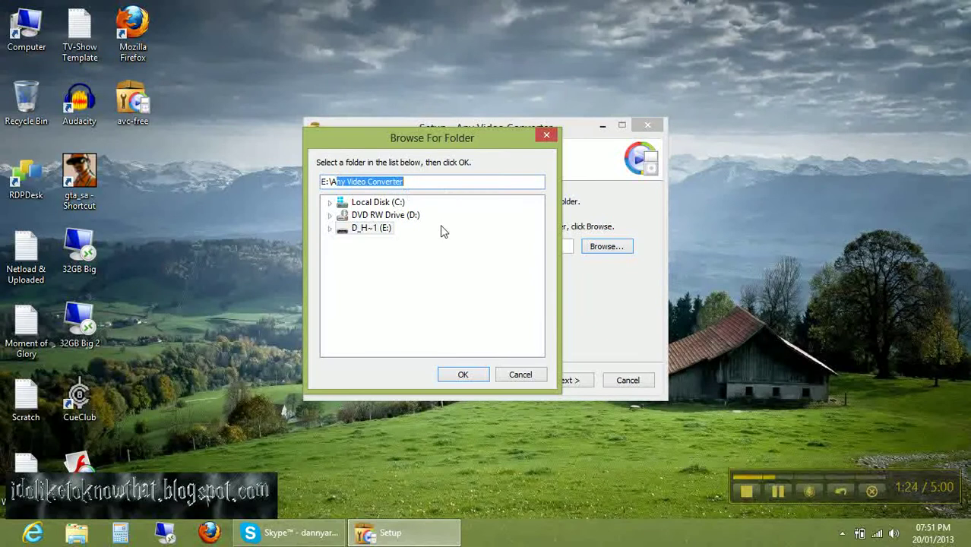
pyautogui.click(465, 372)
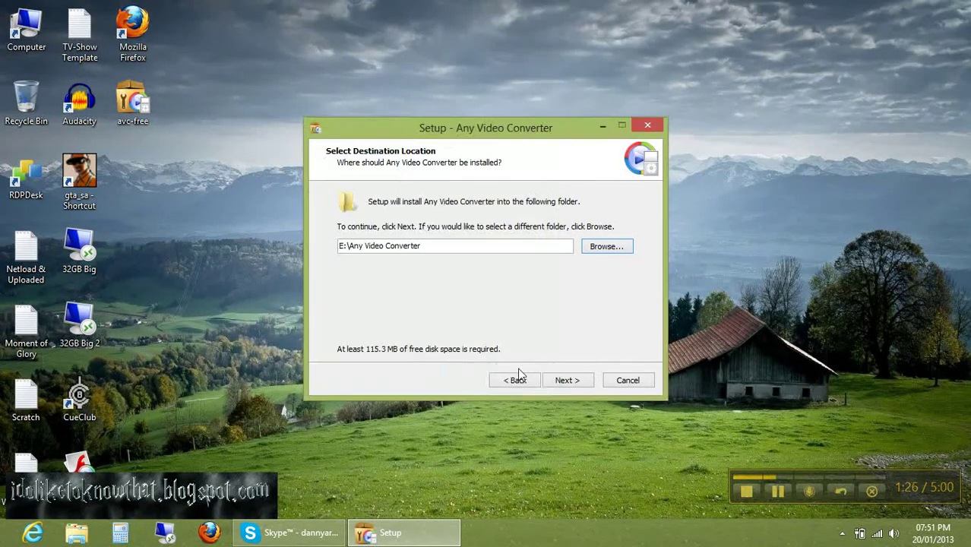
pyautogui.click(566, 380)
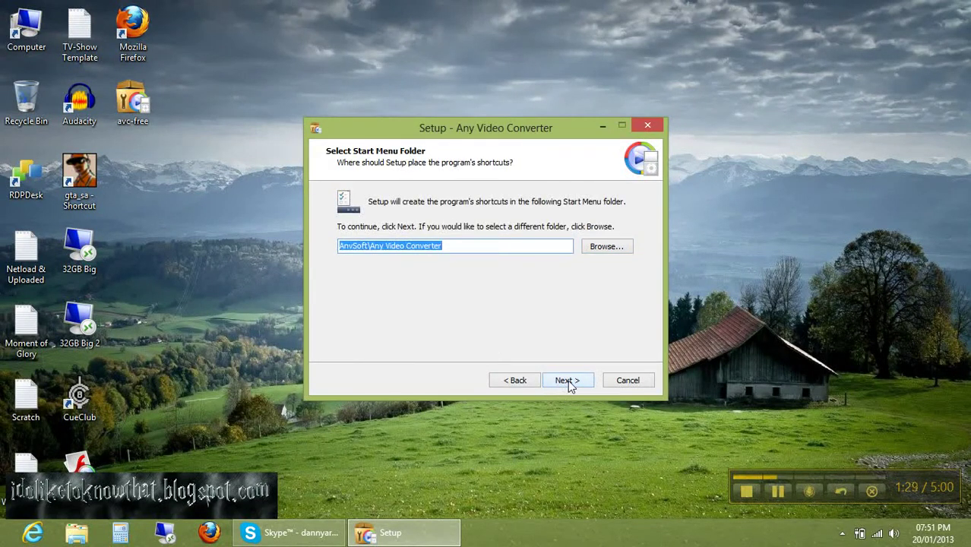
pyautogui.click(567, 380)
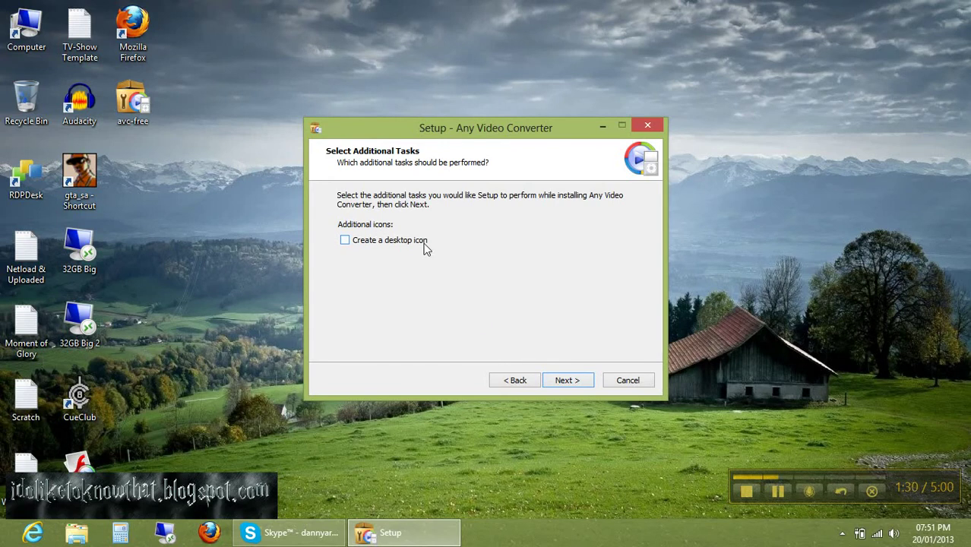
pyautogui.click(565, 382)
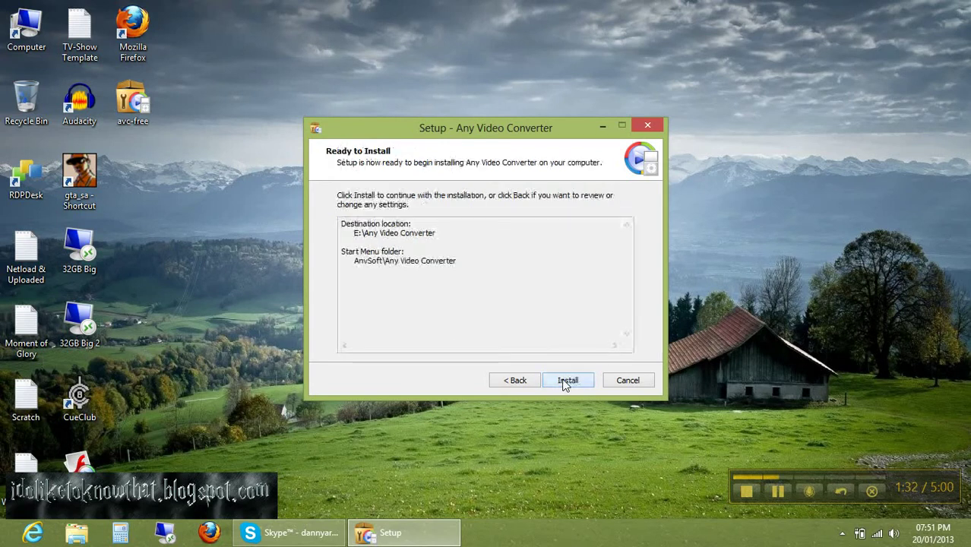
# Step: Run the installation into E:\Any Video Converter until it completes
pyautogui.click(567, 380)
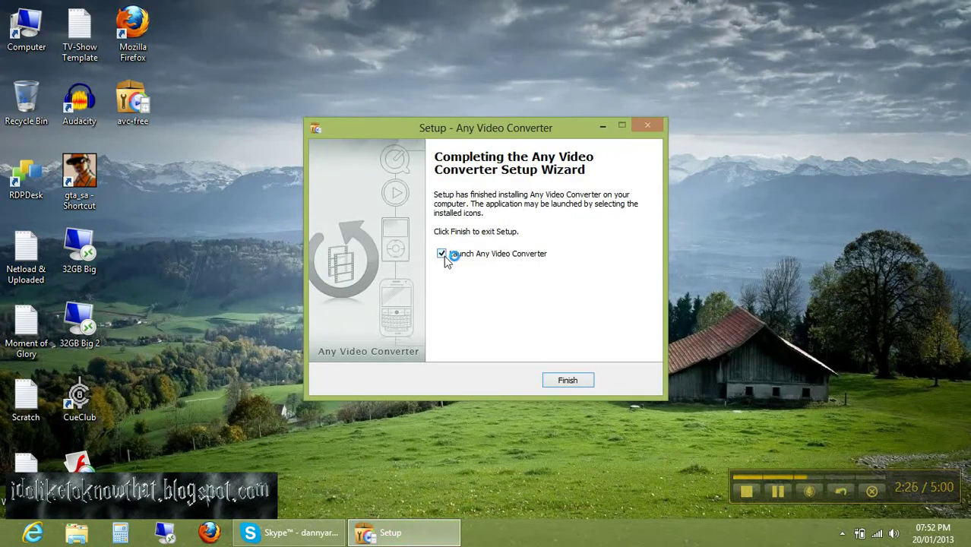
# Step: Finish setup without launching, permanently delete the desktop avc-free installer, and open Computer
pyautogui.click(442, 254)
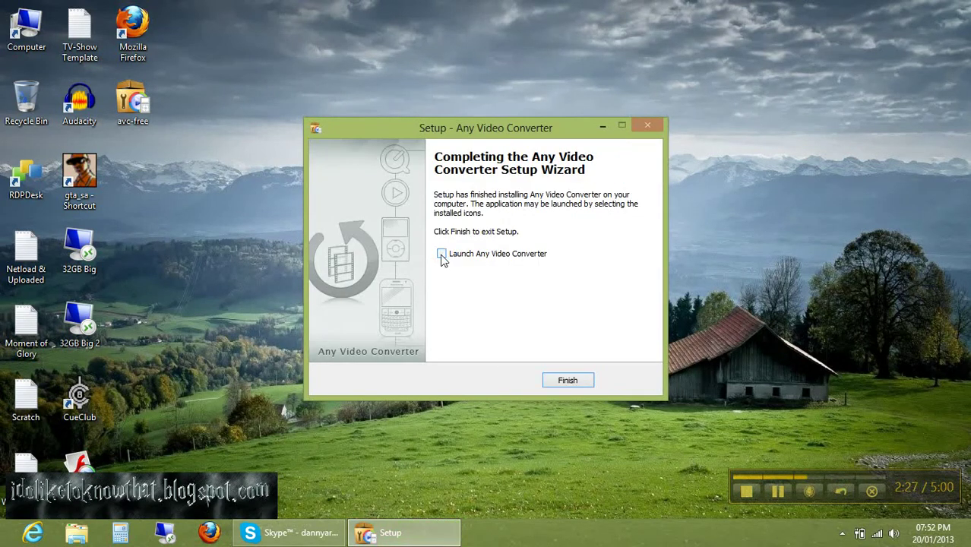
pyautogui.click(568, 380)
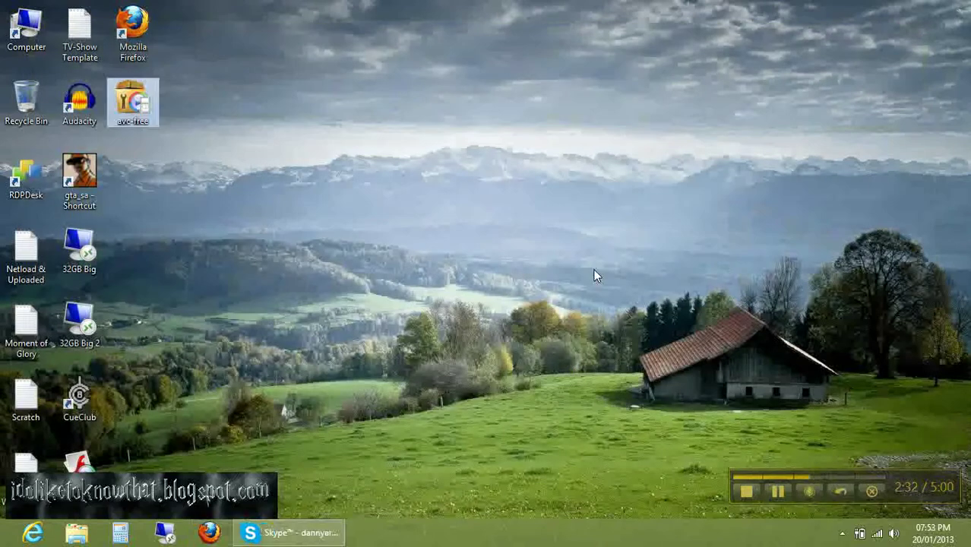
pyautogui.hotkey('shift', 'Delete')
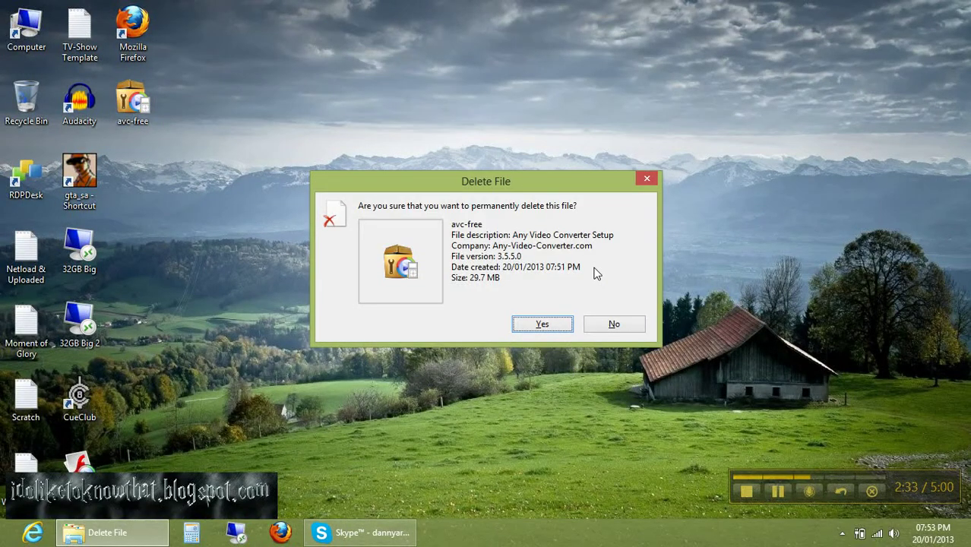
pyautogui.press('Return')
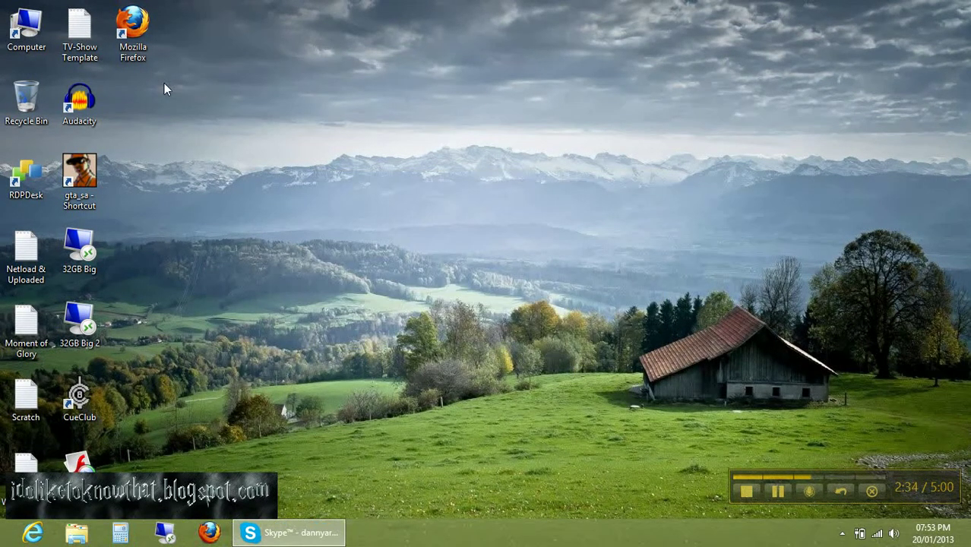
pyautogui.press('super+e')
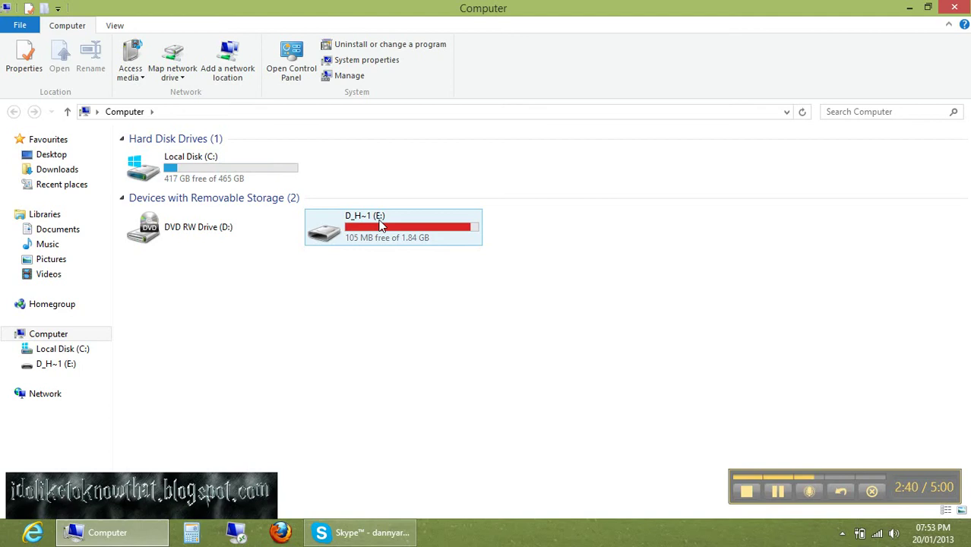
pyautogui.rightClick(385, 222)
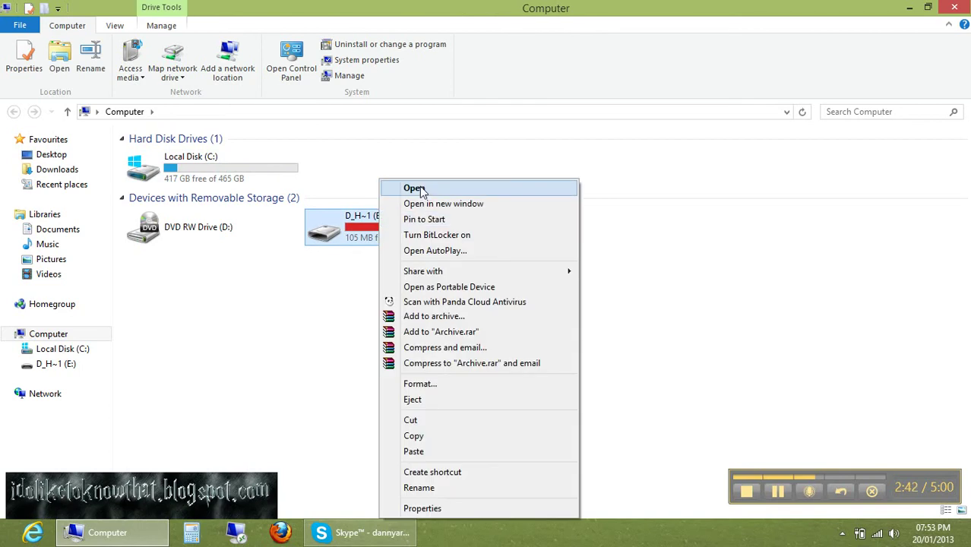
pyautogui.click(416, 189)
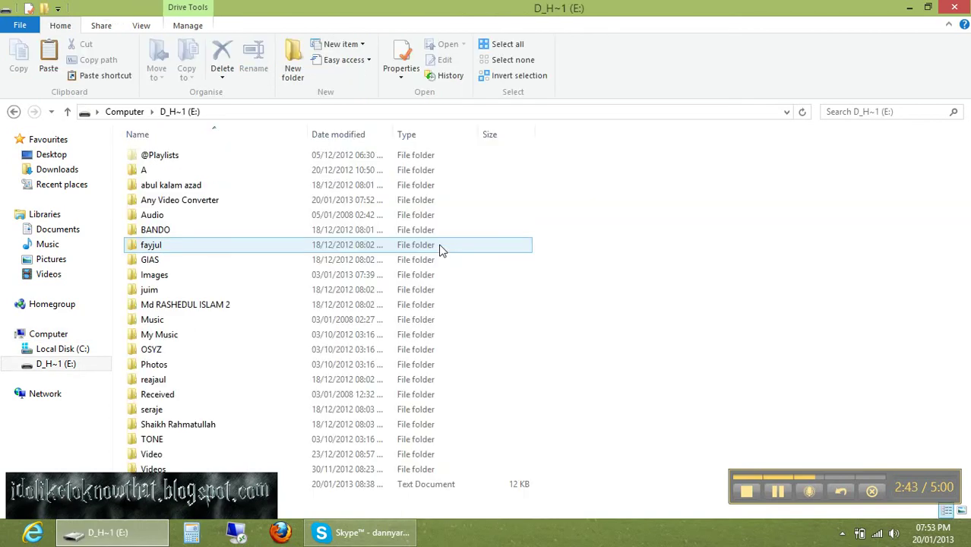
pyautogui.click(159, 202)
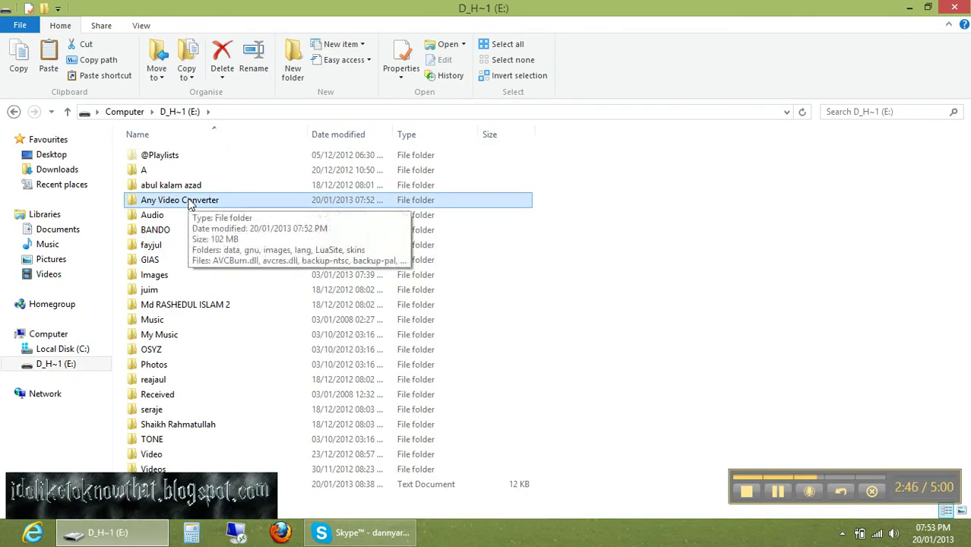
pyautogui.doubleClick(190, 204)
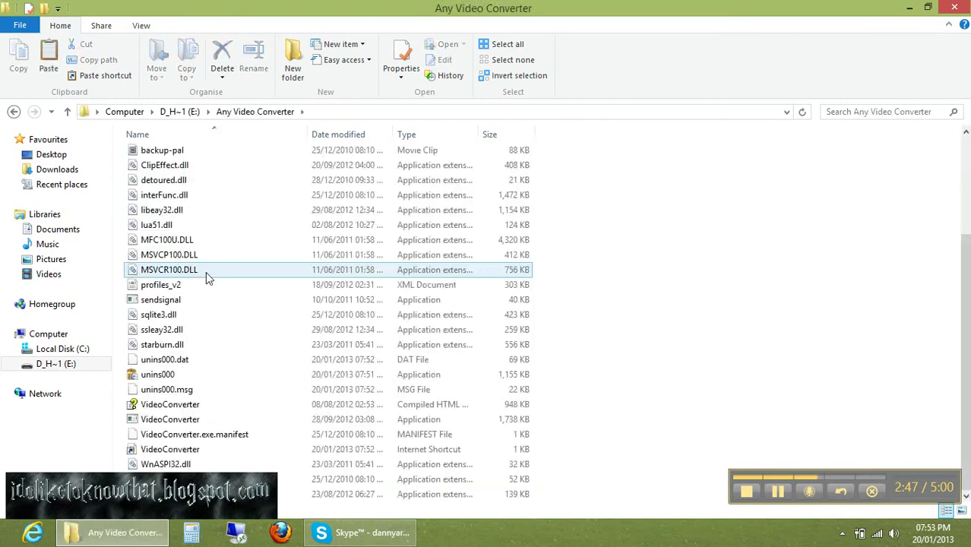
pyautogui.scroll(3, 206, 271)
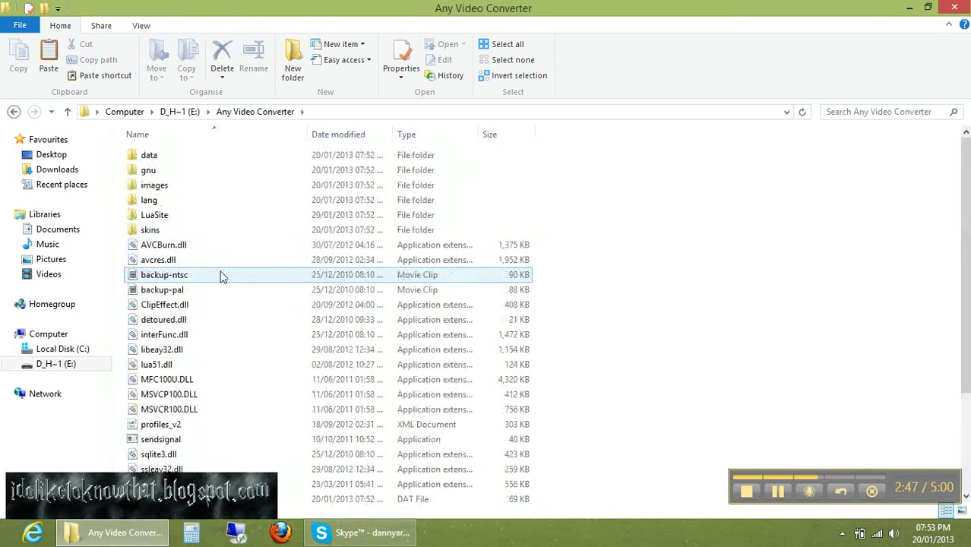
pyautogui.click(13, 113)
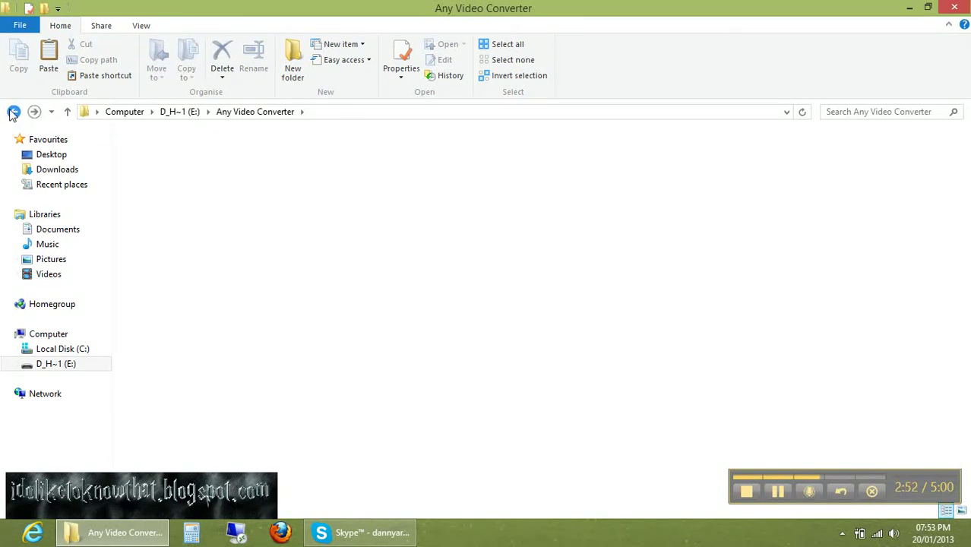
# Step: Copy the Any Video Converter folder from drive E: and paste it onto the desktop
pyautogui.rightClick(152, 200)
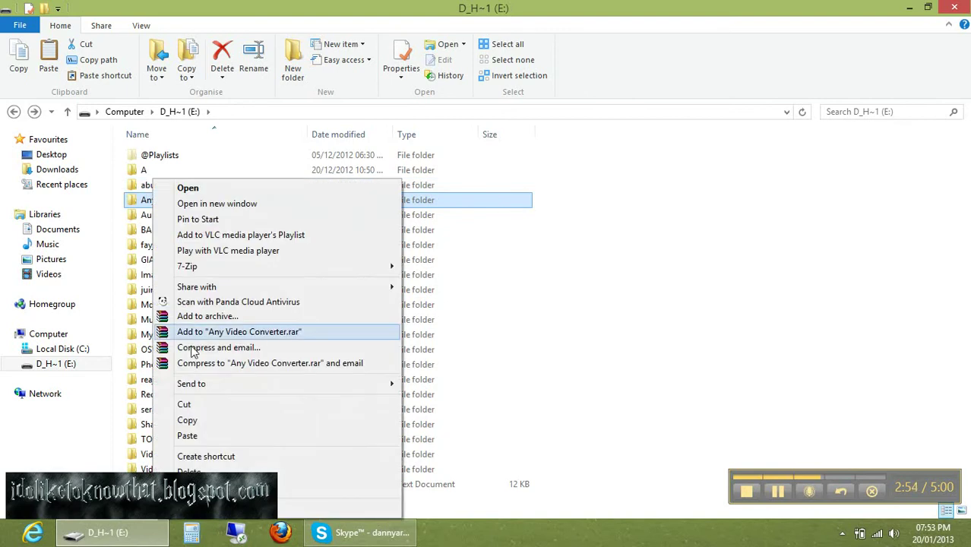
pyautogui.click(191, 423)
pyautogui.press('super+d')
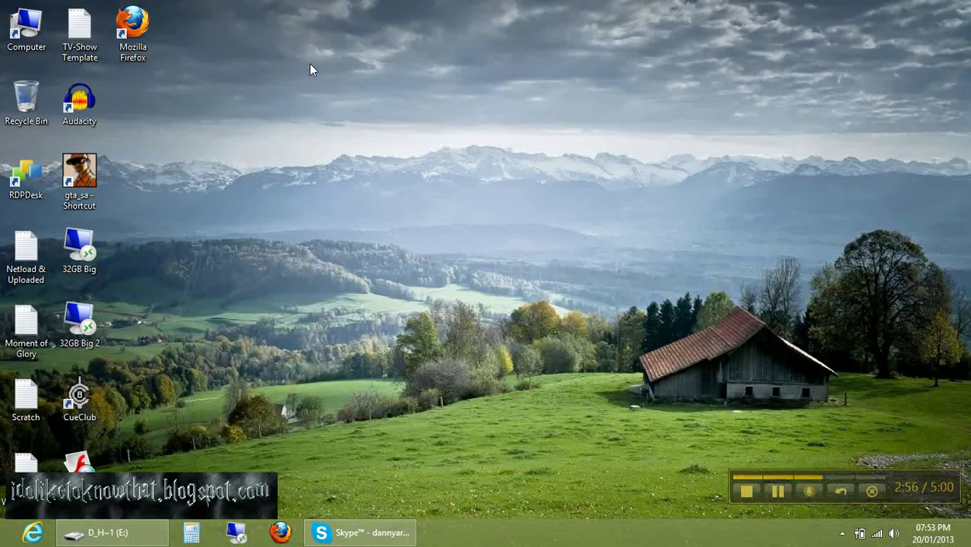
pyautogui.rightClick(325, 100)
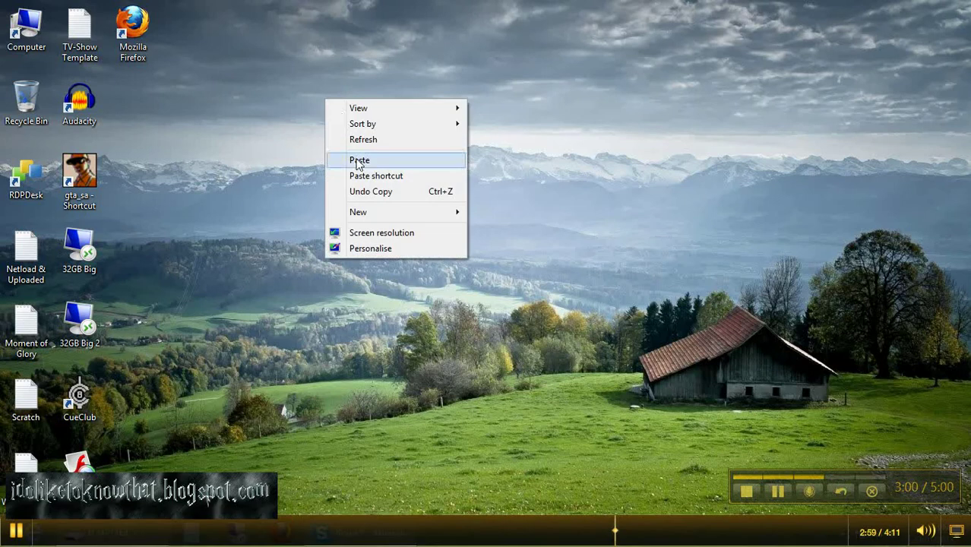
pyautogui.click(356, 160)
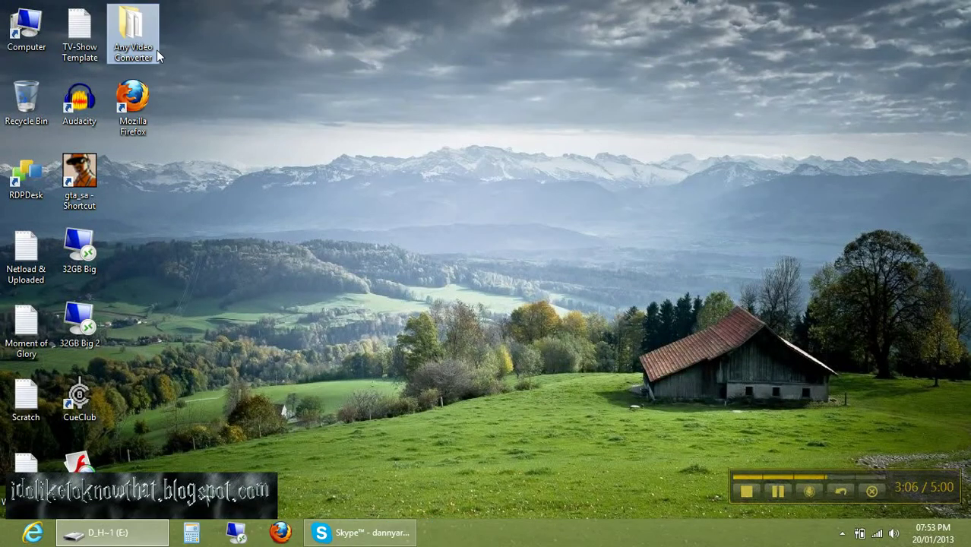
# Step: Permanently delete the 351-item Any Video Converter folder from drive E:
pyautogui.click(112, 533)
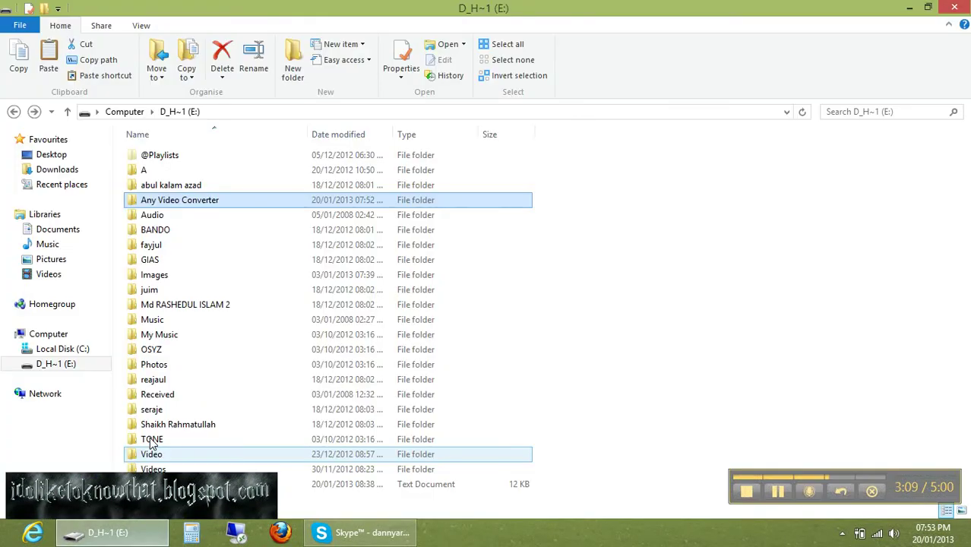
pyautogui.press('Delete')
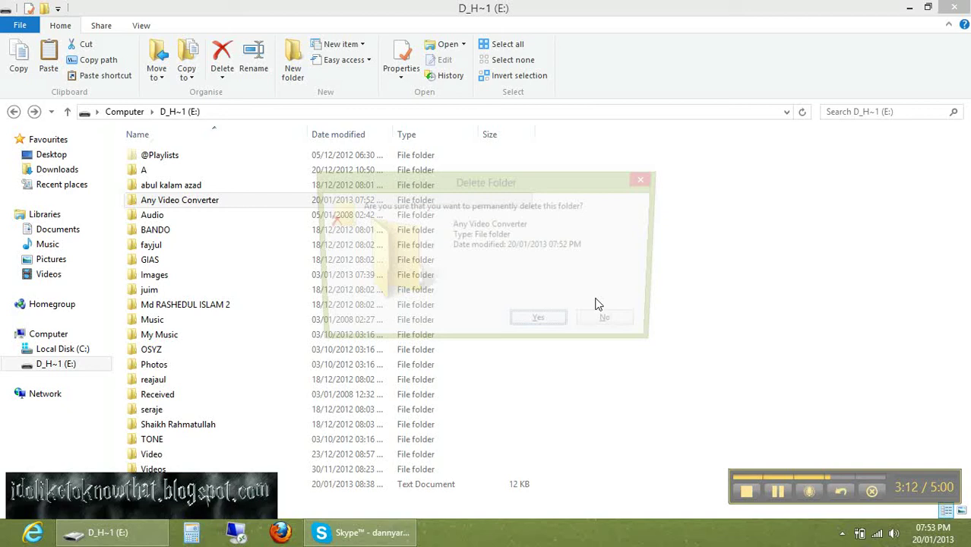
pyautogui.press('Escape')
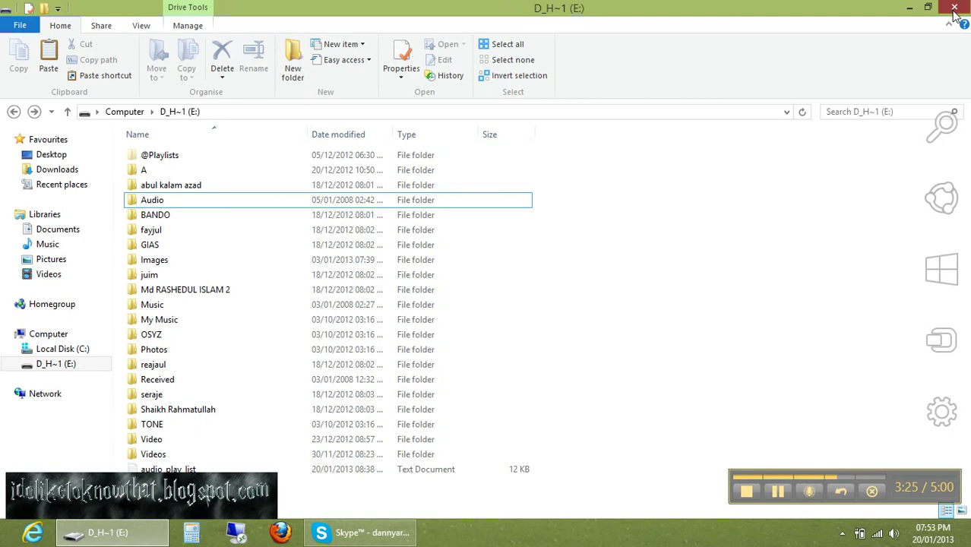
# Step: Close the E: window, browse Local Disk (C:) > Program Files, then close it
pyautogui.click(953, 8)
pyautogui.doubleClick(25, 27)
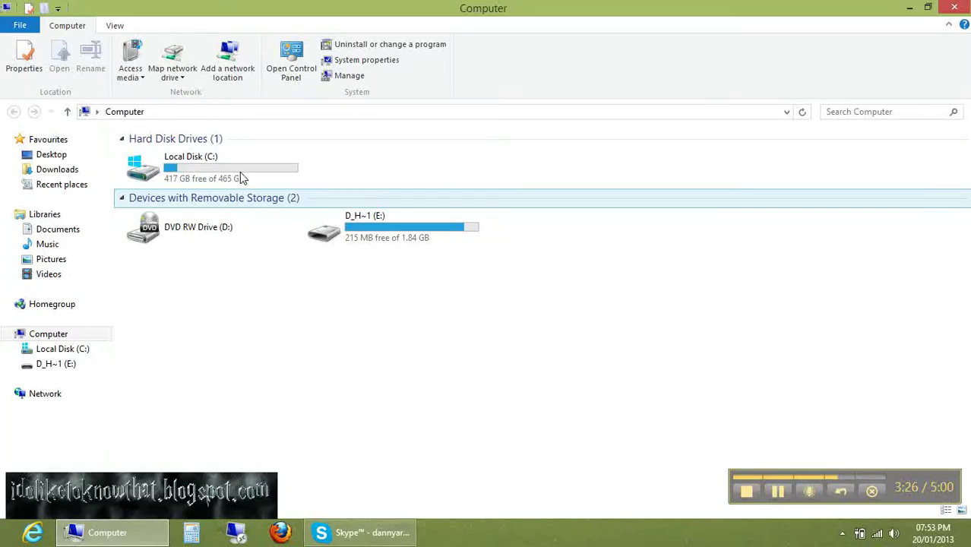
pyautogui.doubleClick(240, 175)
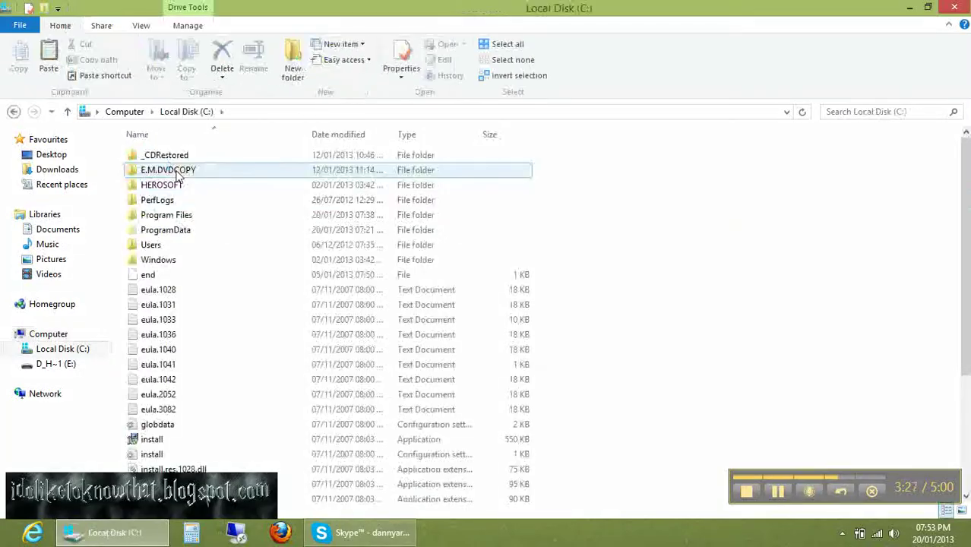
pyautogui.doubleClick(177, 216)
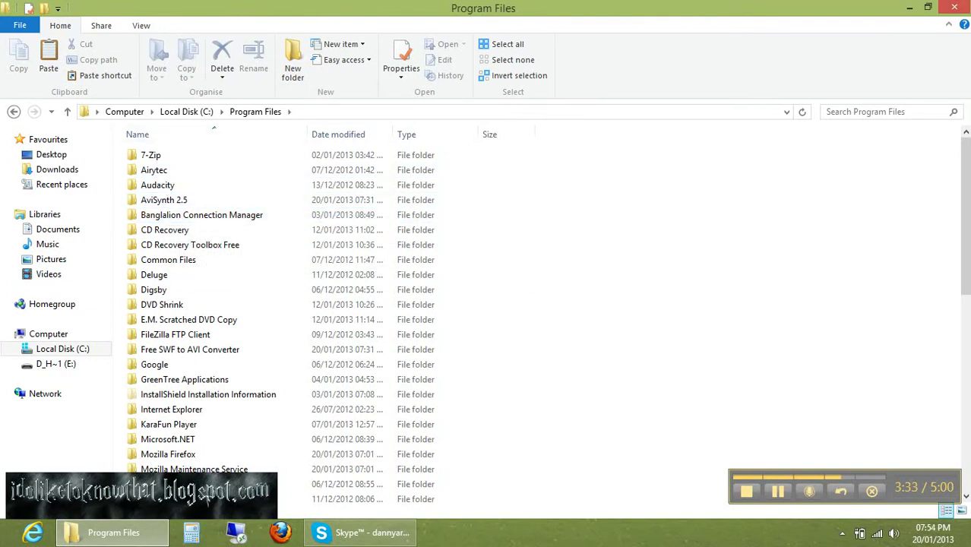
pyautogui.click(954, 8)
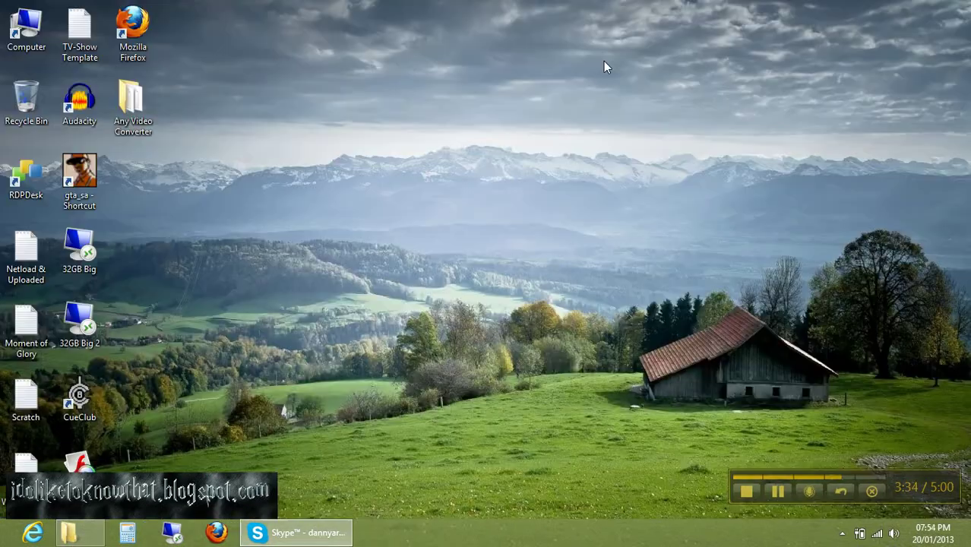
# Step: Launch VideoConverter.exe from the desktop folder, dismiss the update notice, and close it
pyautogui.doubleClick(129, 106)
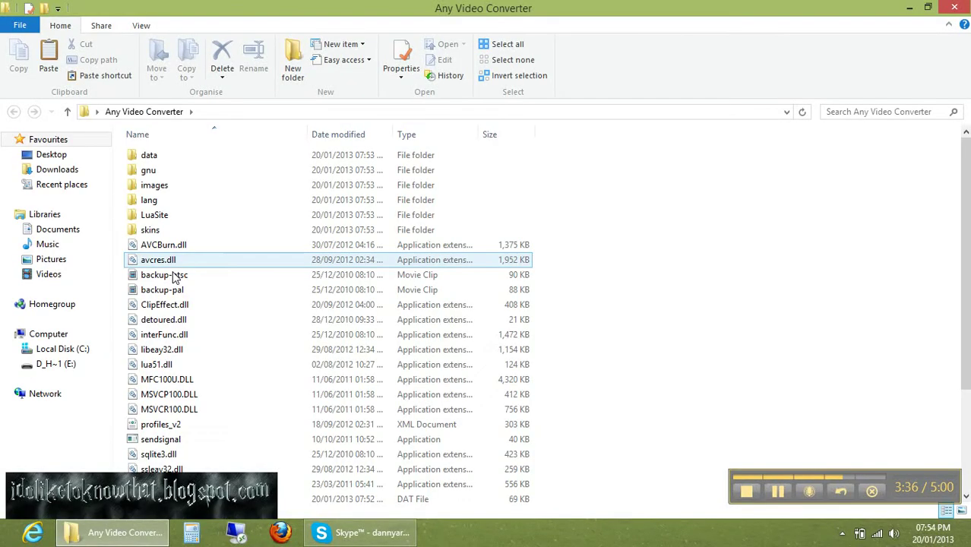
pyautogui.scroll(-3, 173, 279)
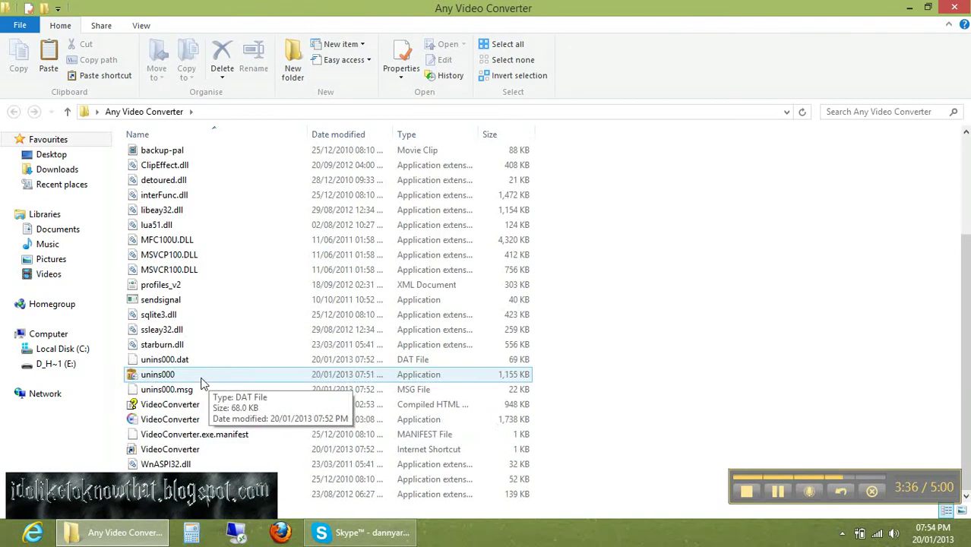
pyautogui.click(170, 426)
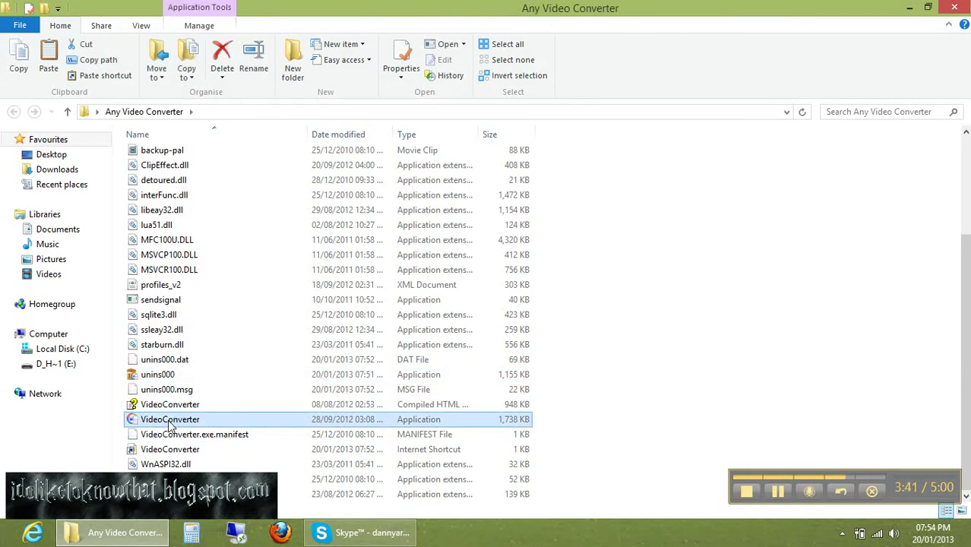
pyautogui.doubleClick(170, 426)
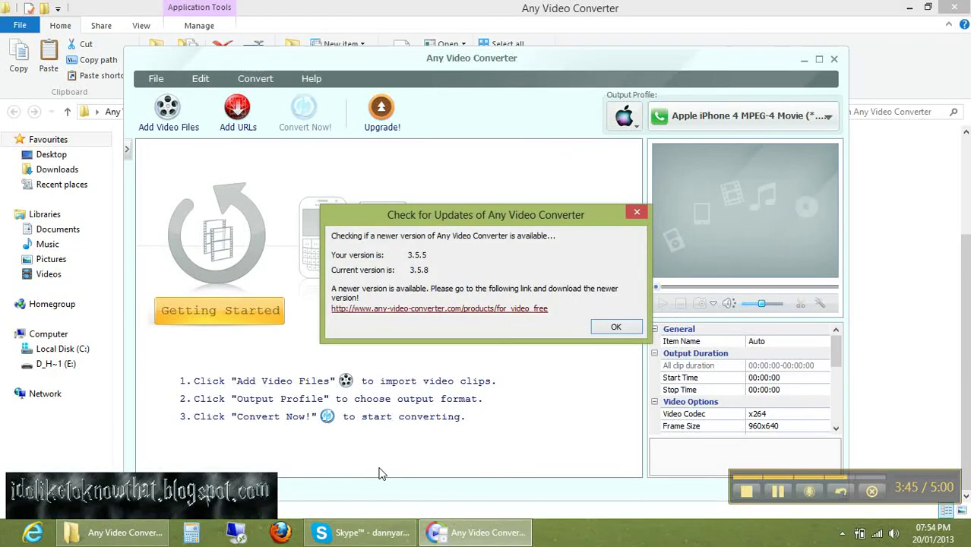
pyautogui.click(622, 328)
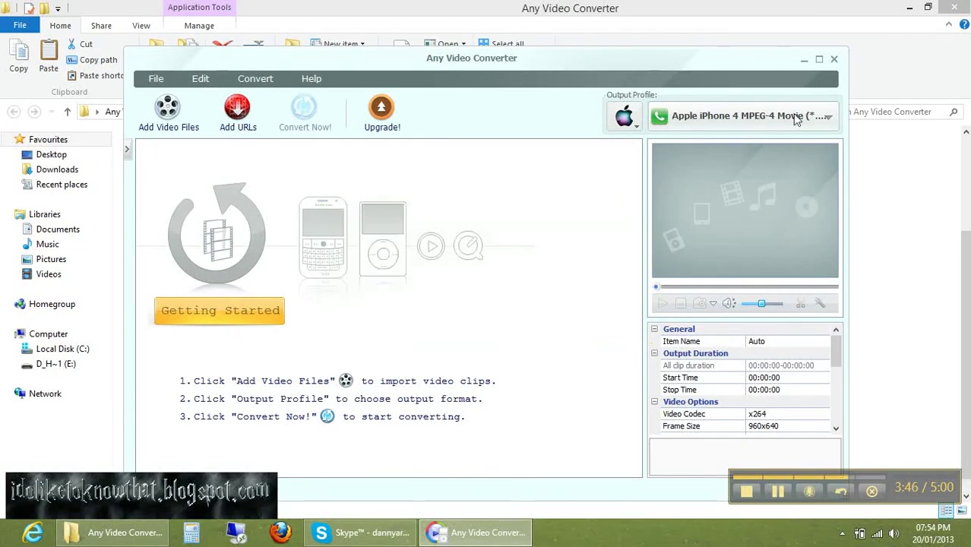
pyautogui.click(833, 61)
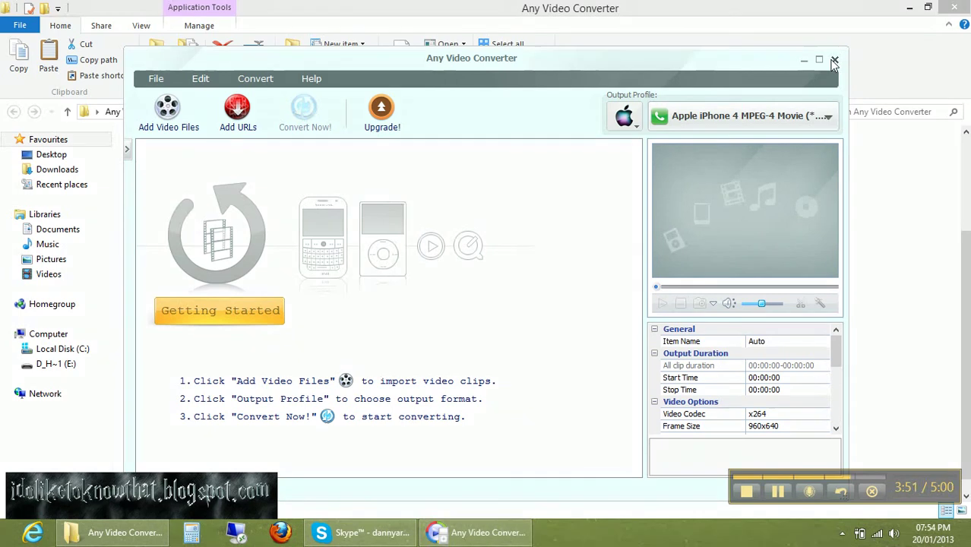
# Step: Close the folder window and permanently delete the desktop Any Video Converter folder
pyautogui.hotkey('alt', 'F4')
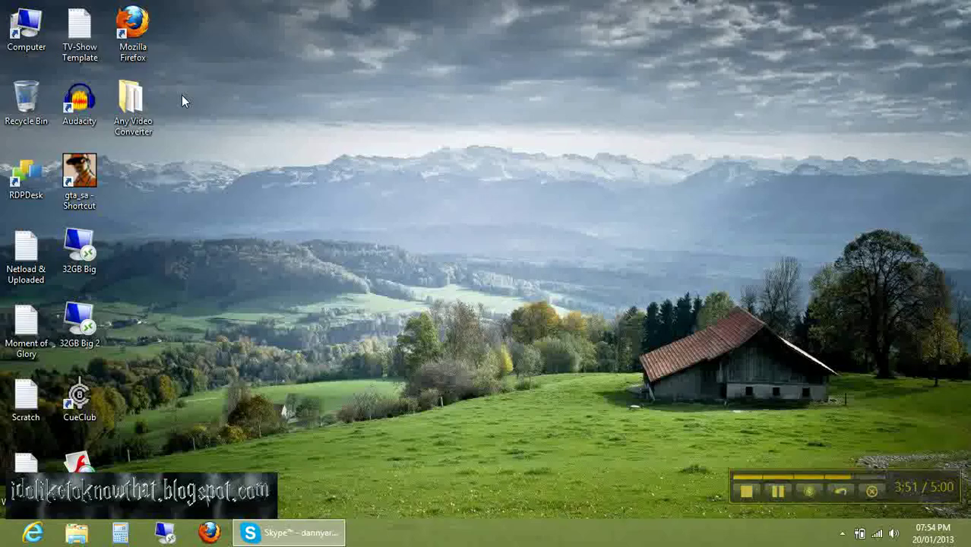
pyautogui.rightClick(137, 107)
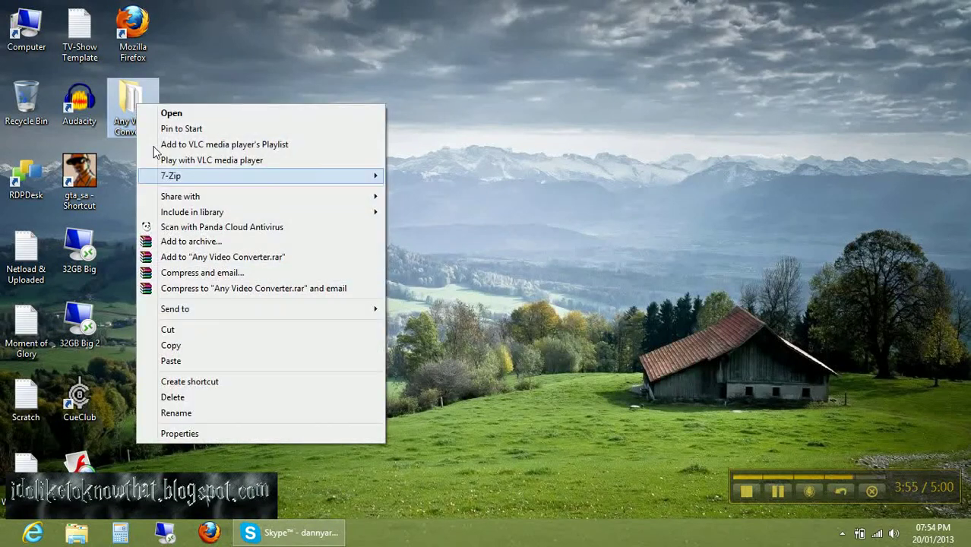
pyautogui.click(176, 89)
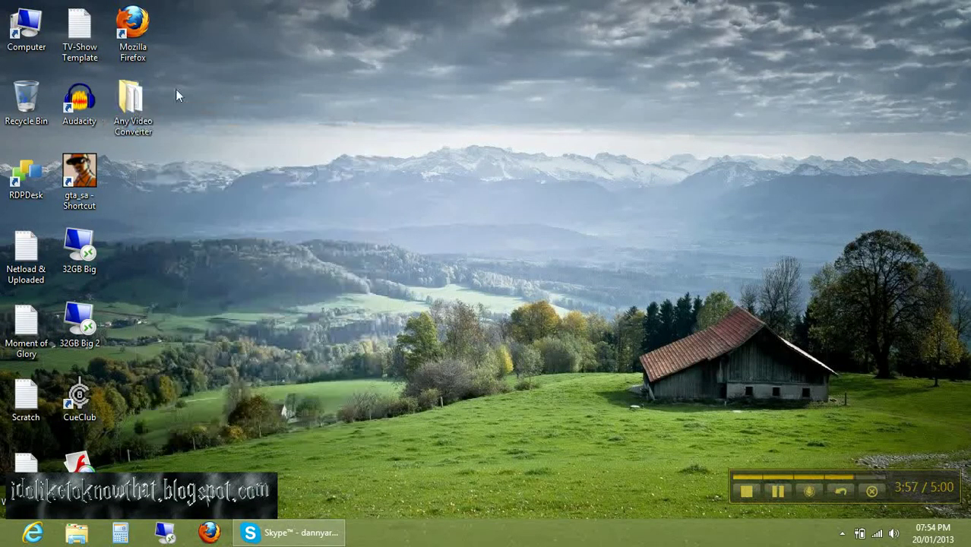
pyautogui.click(154, 124)
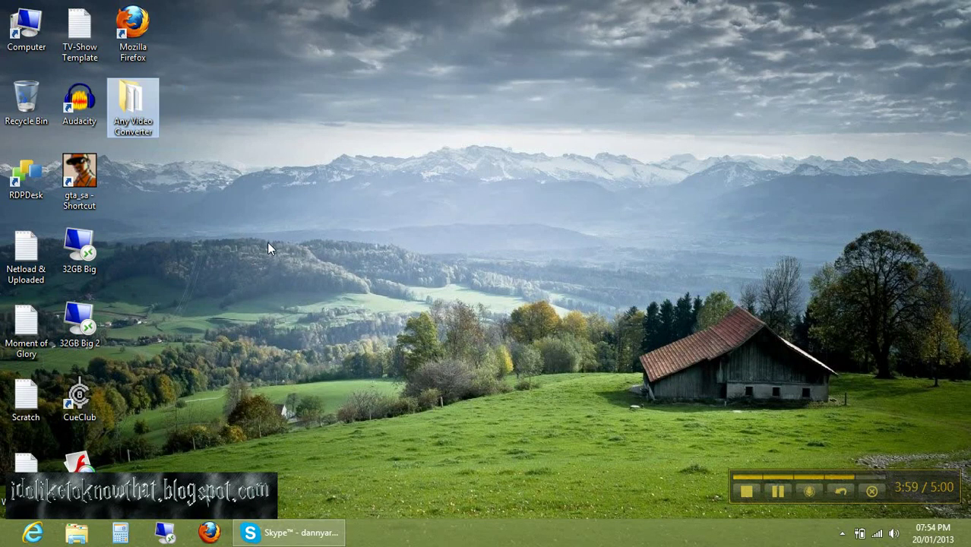
pyautogui.hotkey('shift', 'Delete')
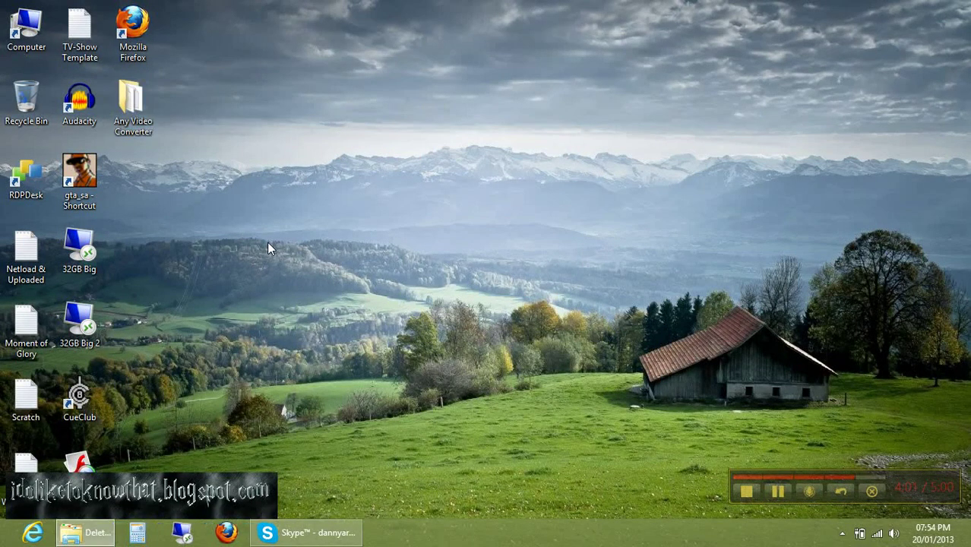
pyautogui.press('Return')
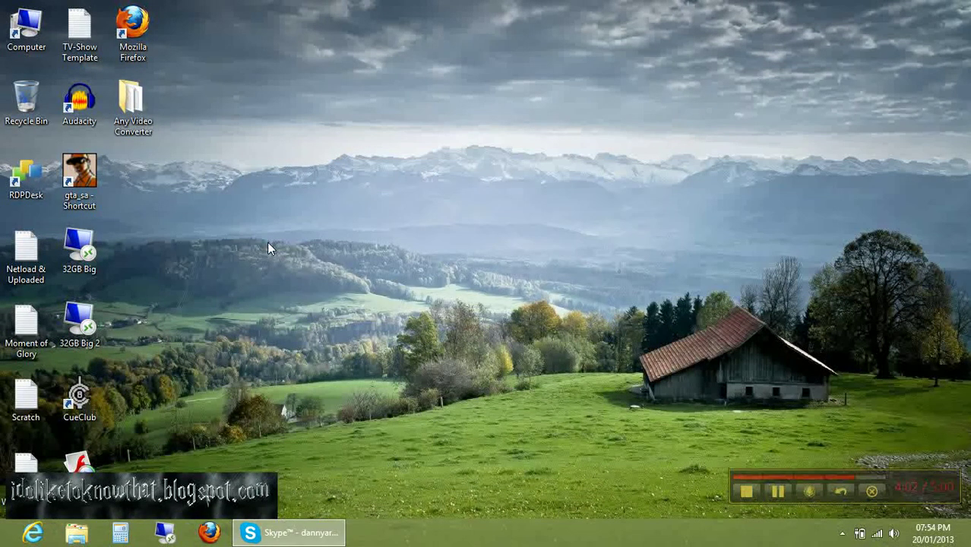